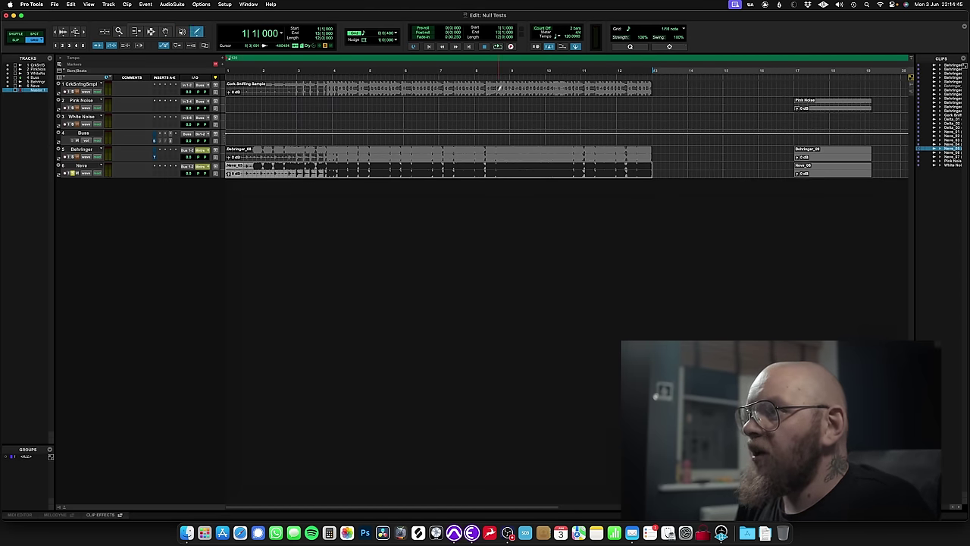
# - Select the Cork Sniffing, Pink Noise (bar 17) and White Noise (bar 25) clips, then show the Mix window
pyautogui.hotkey('F7', 'F8')
pyautogui.click(497, 90)
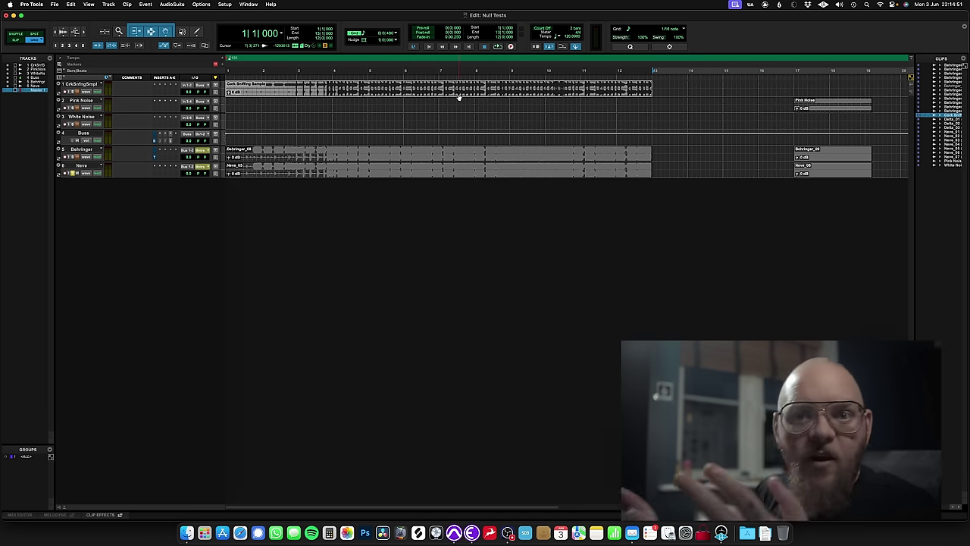
pyautogui.hscroll(5, 532, 105)
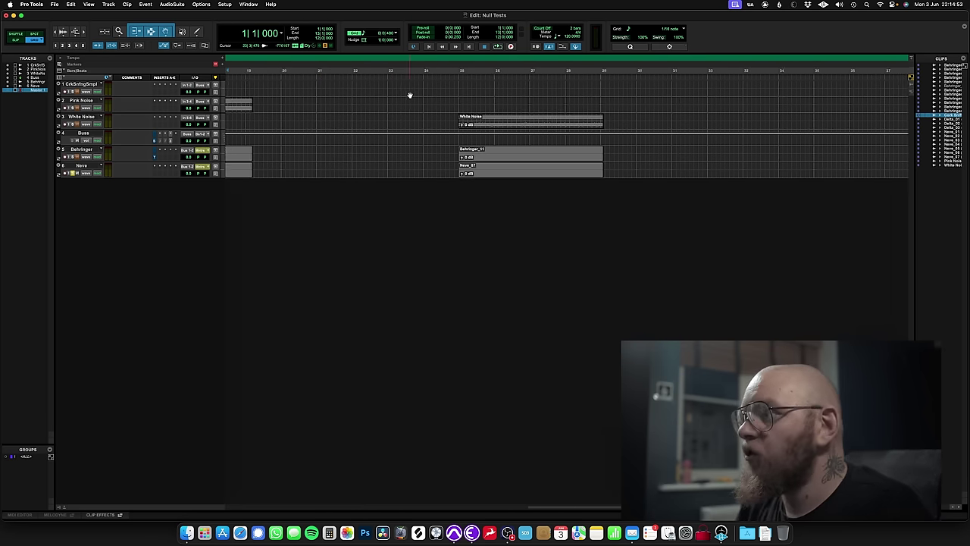
pyautogui.click(656, 105)
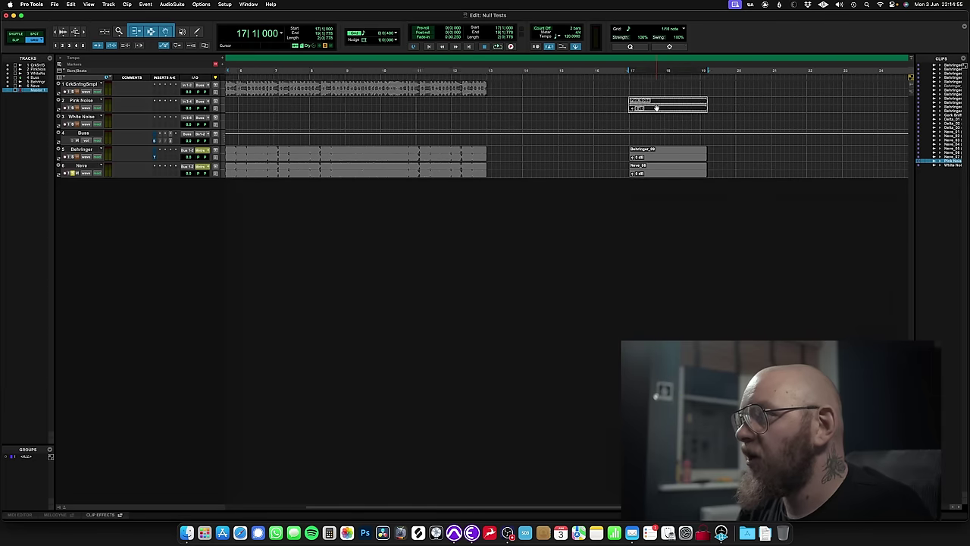
pyautogui.hscroll(10, 656, 108)
pyautogui.click(610, 121)
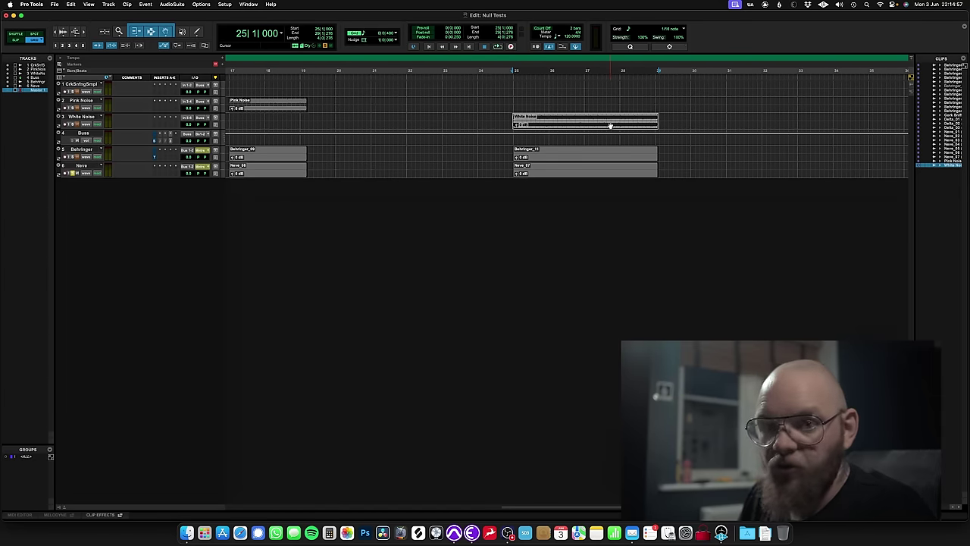
pyautogui.hscroll(-15, 610, 125)
pyautogui.press('super+equal')
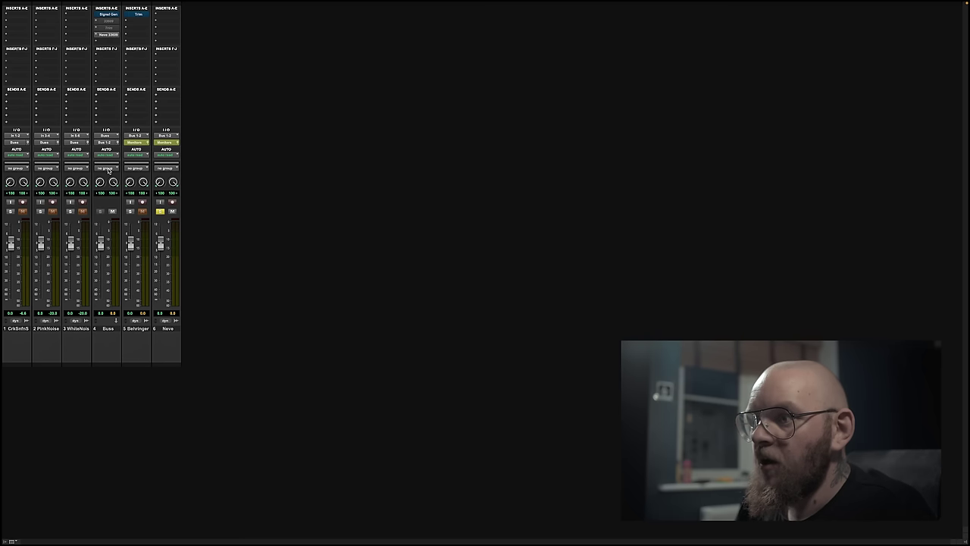
# - Open the Buss track's Trim plugin window and set that Trim insert inactive
pyautogui.click(113, 29)
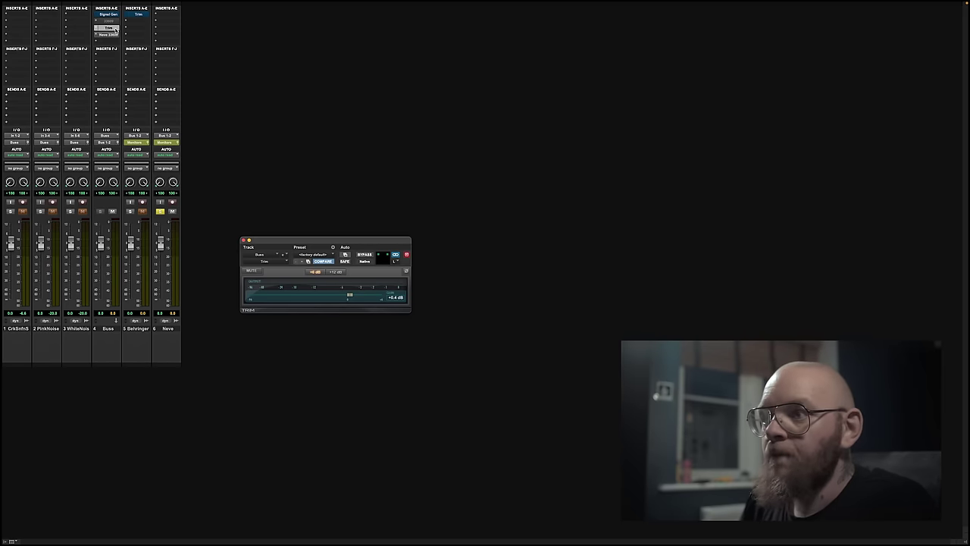
pyautogui.keyDown('ctrl'); pyautogui.keyDown('super'); pyautogui.click(113, 29); pyautogui.keyUp('super'); pyautogui.keyUp('ctrl')
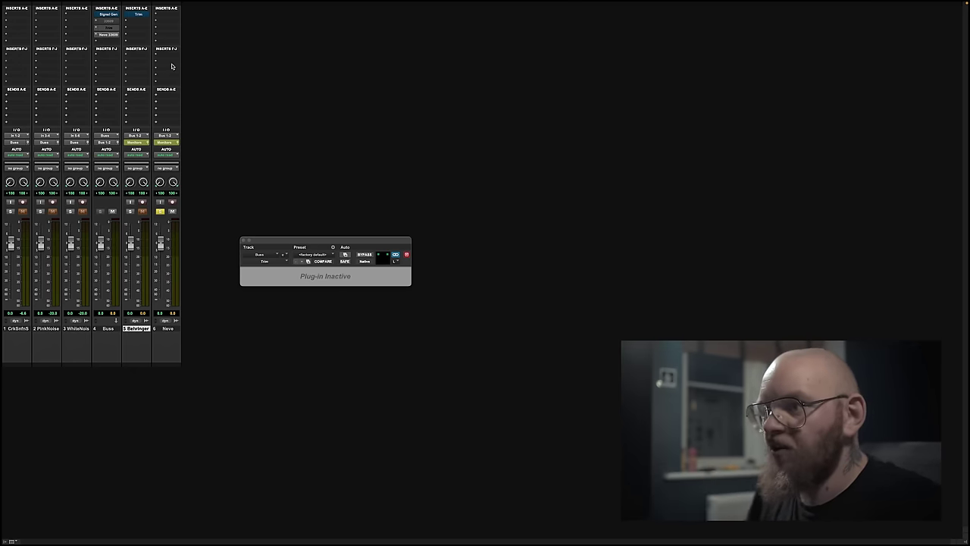
# - In the Edit window, open the Behringer Trim plugin and repeatedly play the bar-25 white noise null test
pyautogui.press('super+equal')
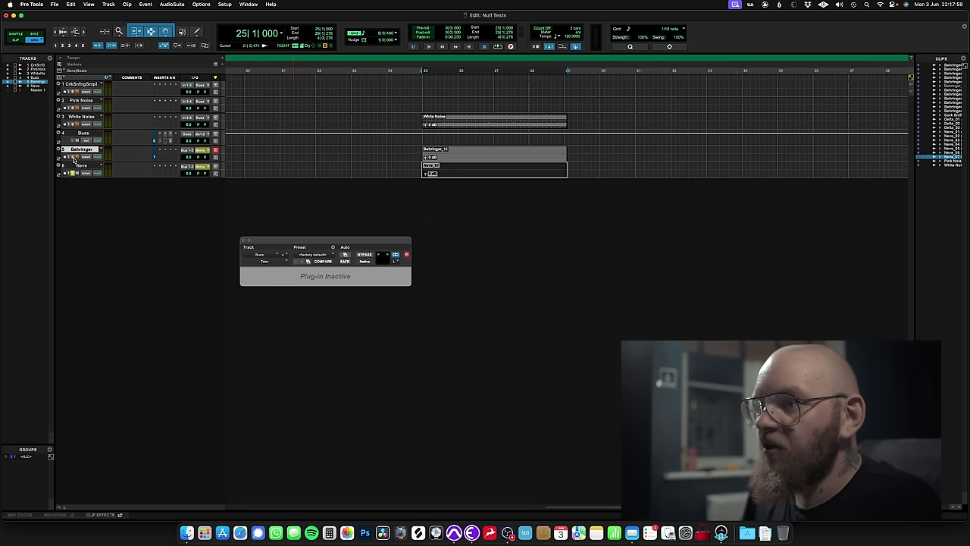
pyautogui.click(155, 158)
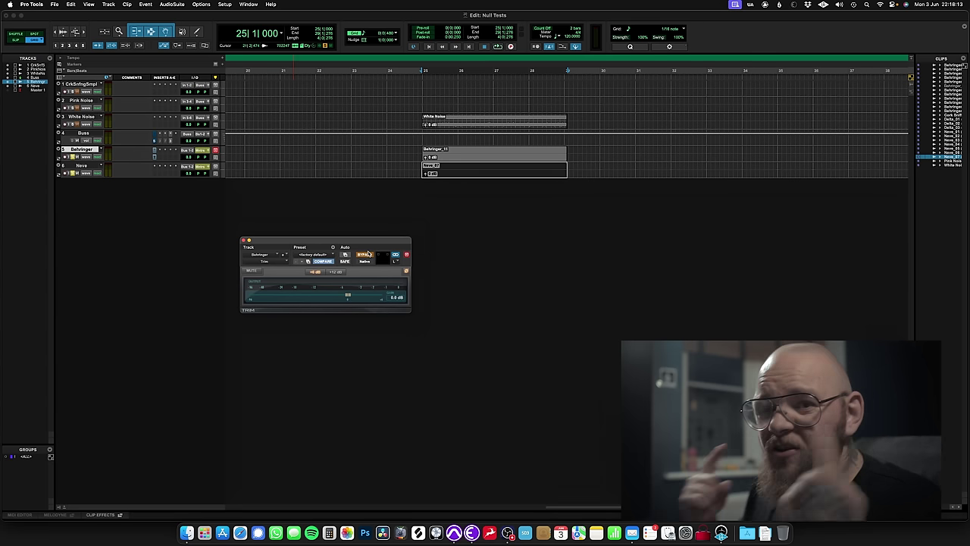
pyautogui.press('space')
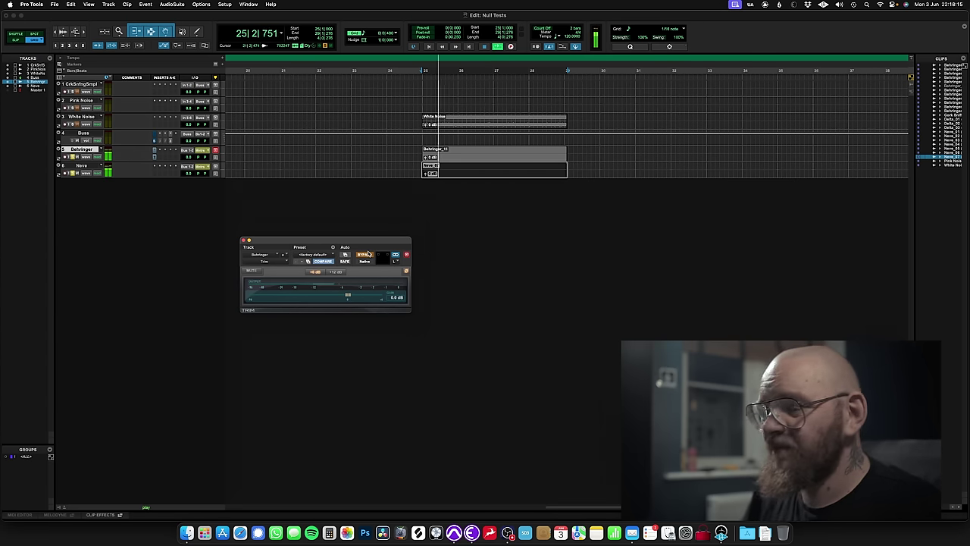
pyautogui.press('space')
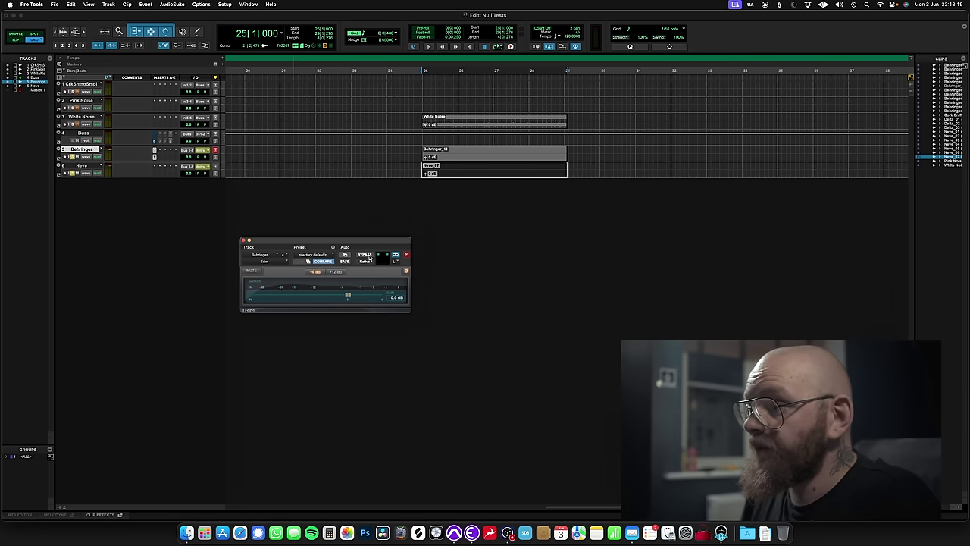
pyautogui.press('space')
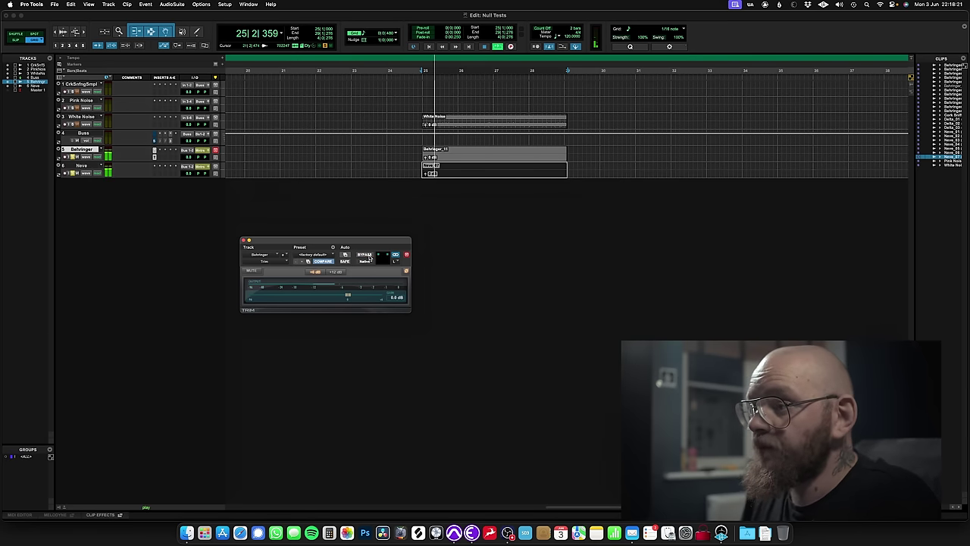
pyautogui.press('space')
pyautogui.press('space')
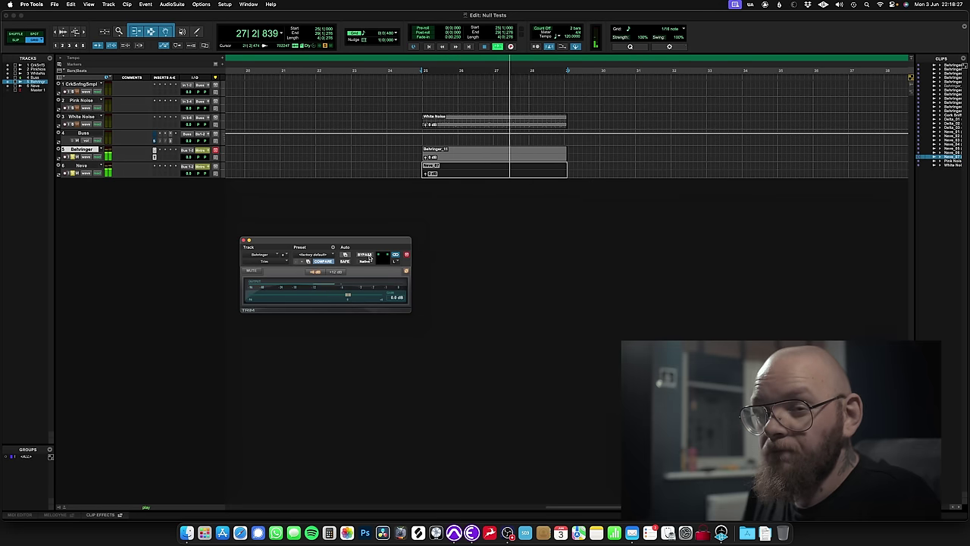
pyautogui.press('space')
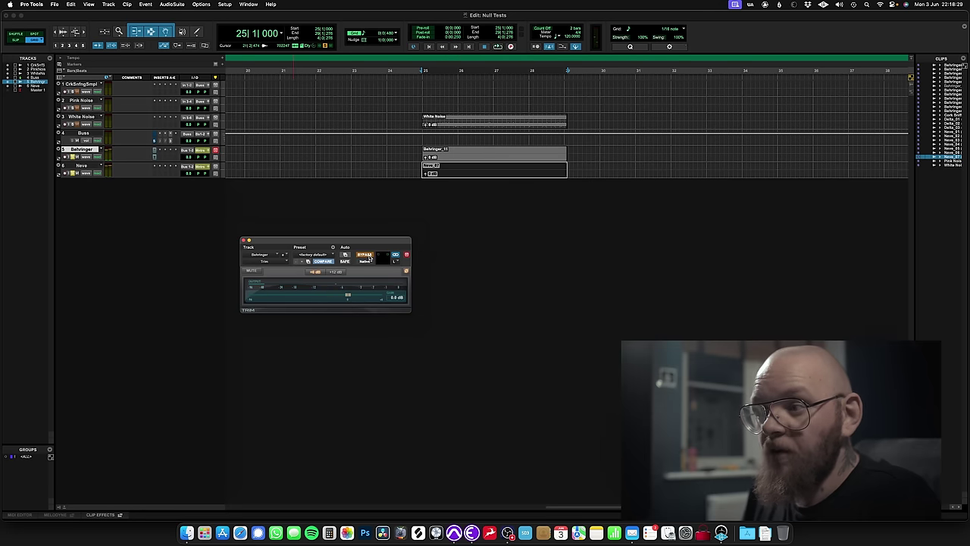
pyautogui.press('space')
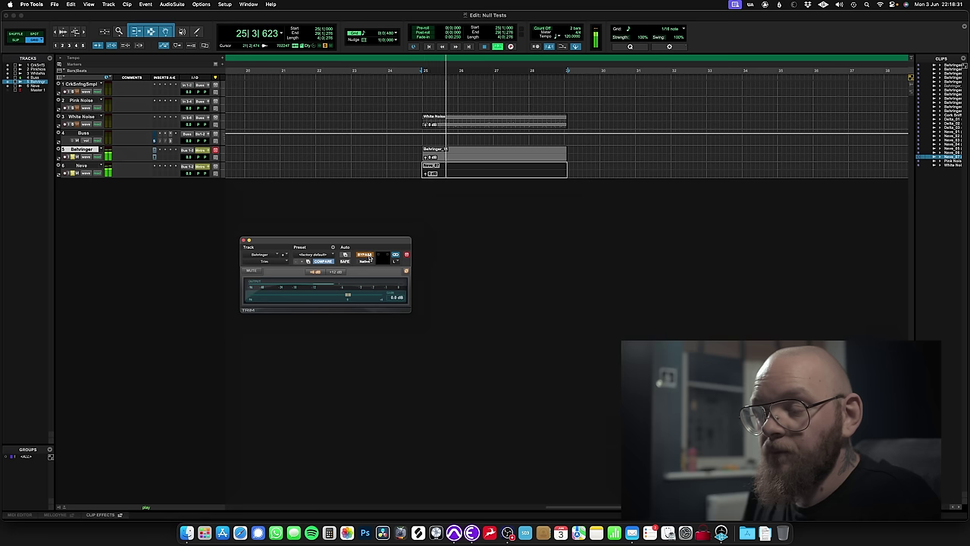
pyautogui.press('space')
pyautogui.press('space')
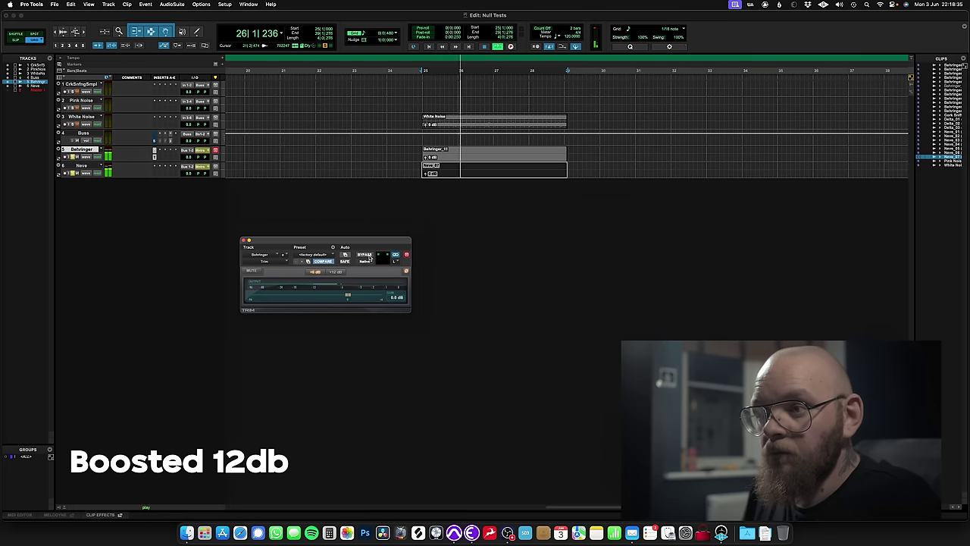
pyautogui.press('space')
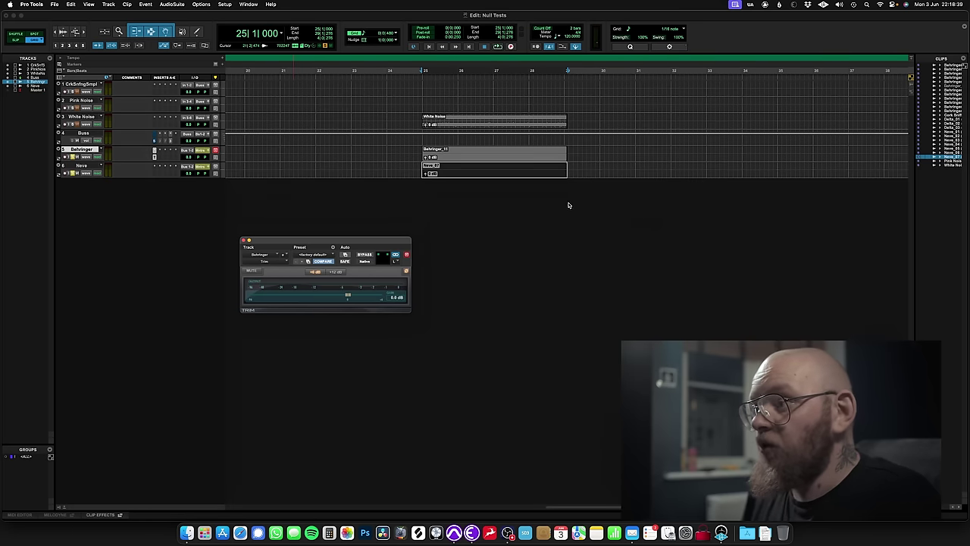
# - Select the Behringer_09 clip at bar 17 and play its pink noise null test four times, returning to bar 1
pyautogui.hscroll(-10, 537, 165)
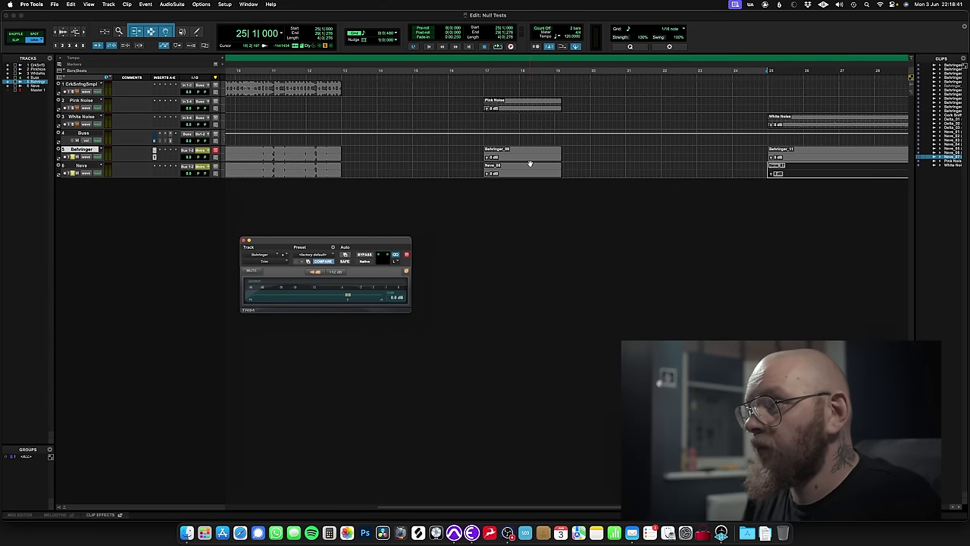
pyautogui.click(530, 157)
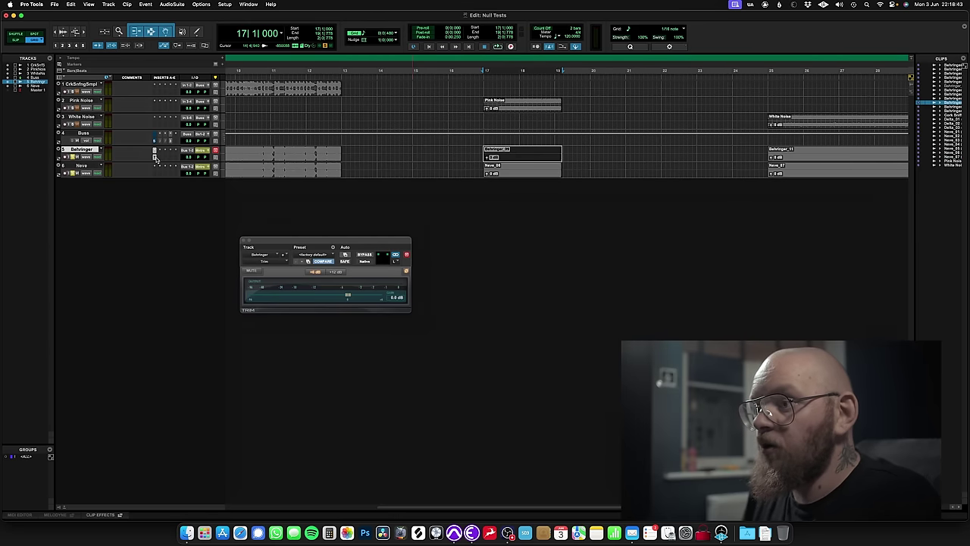
pyautogui.press('space')
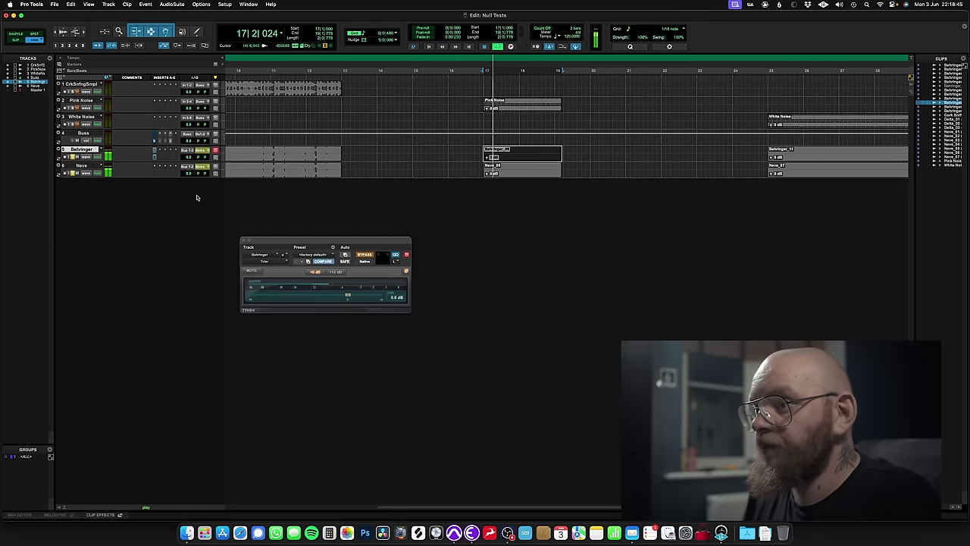
pyautogui.press('space')
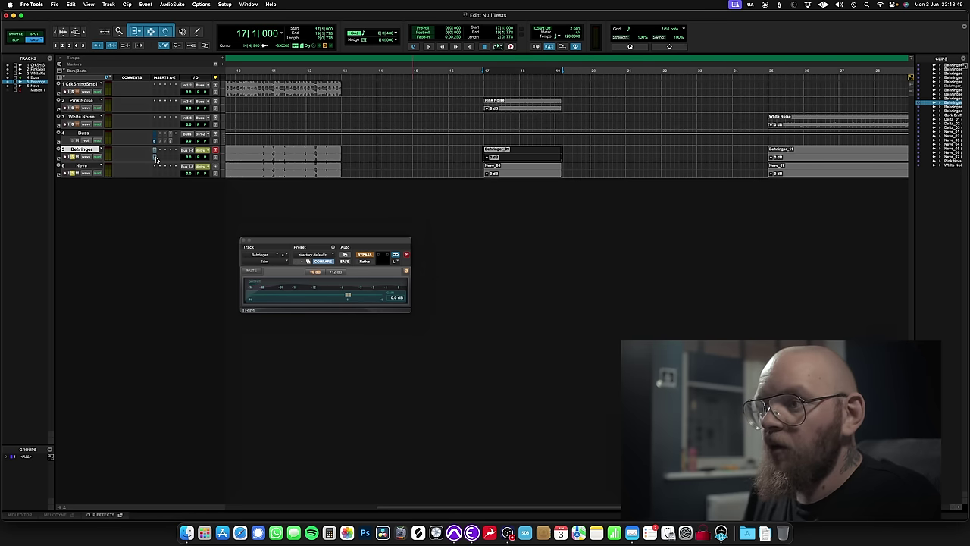
pyautogui.press('space')
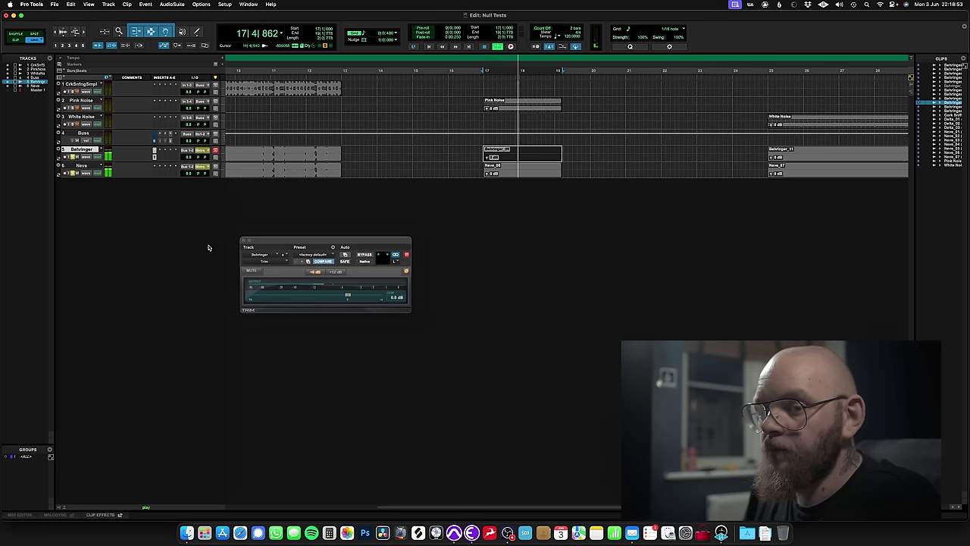
pyautogui.press('space')
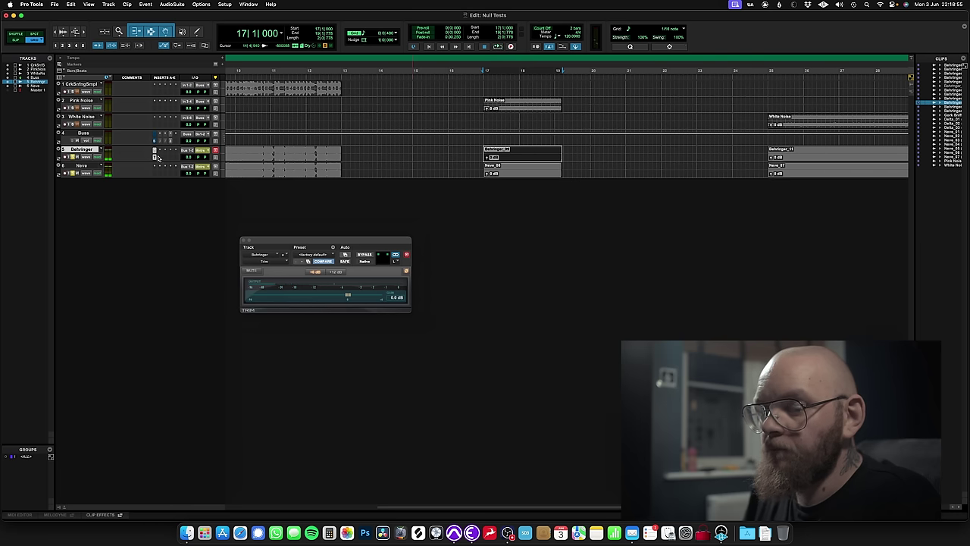
pyautogui.press('space')
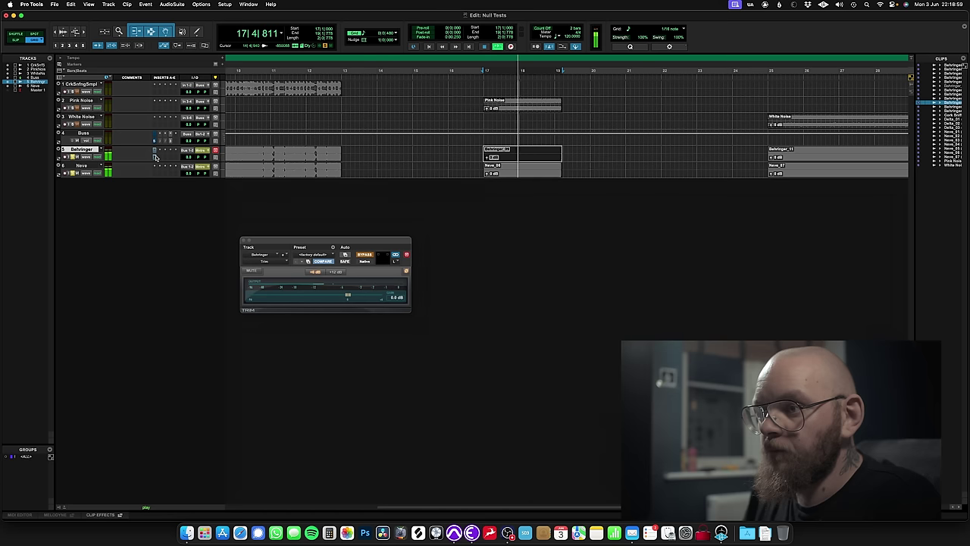
pyautogui.press('space')
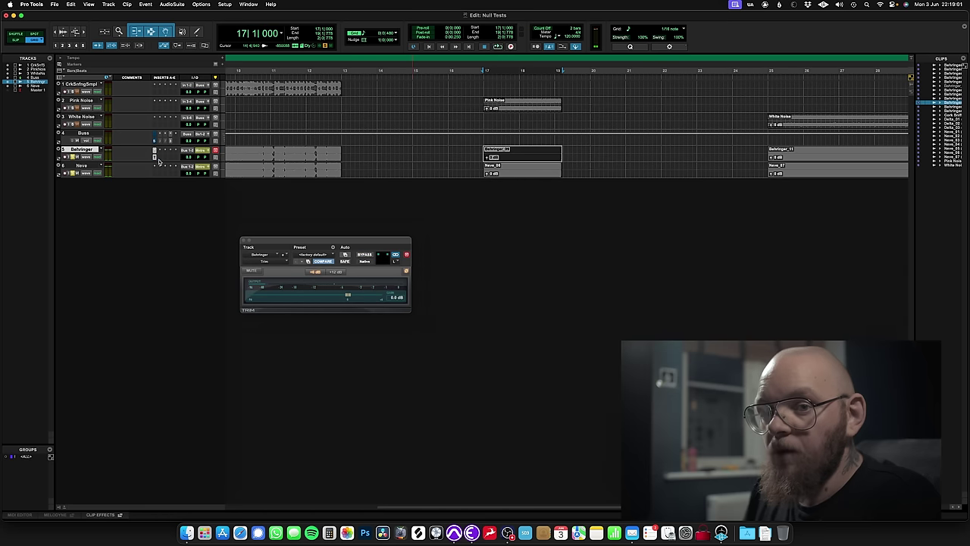
pyautogui.press('space')
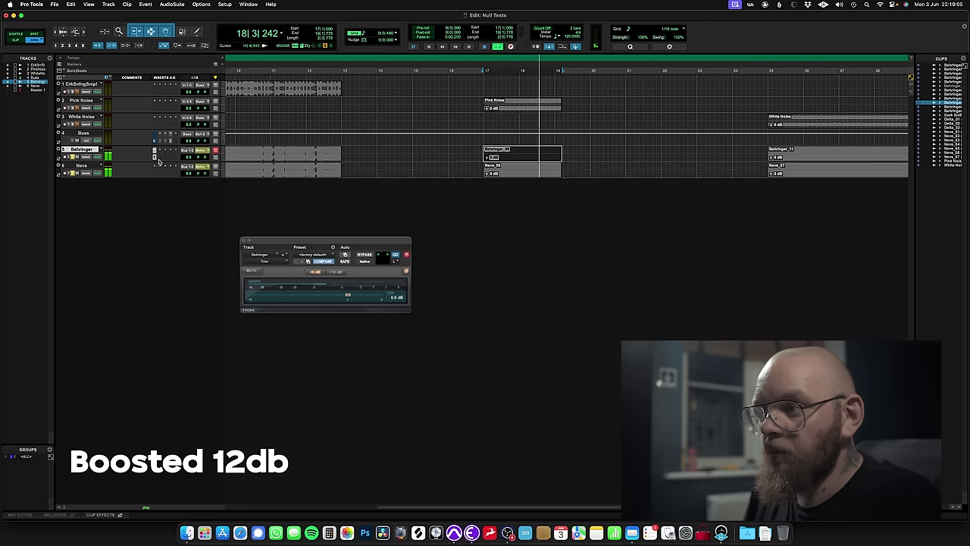
pyautogui.press('space')
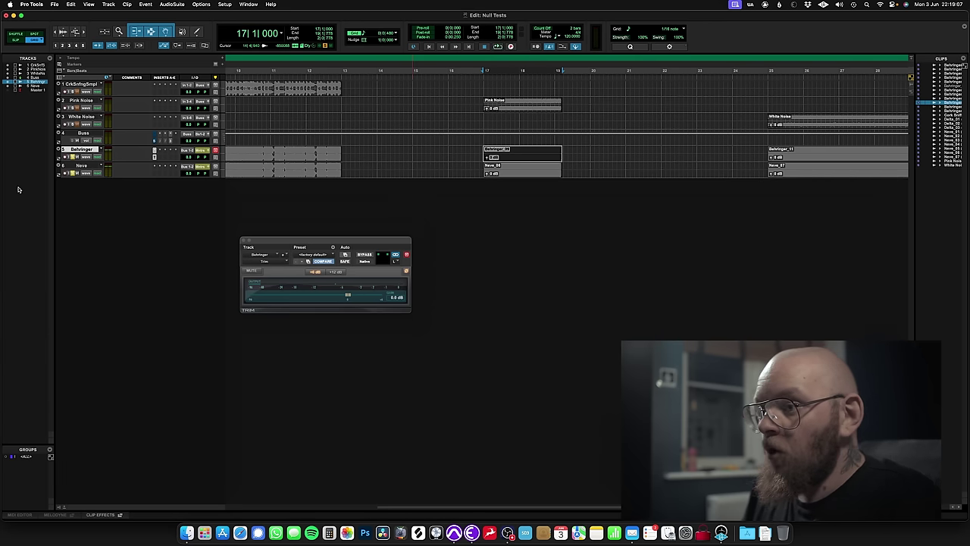
pyautogui.hscroll(-5, 179, 207)
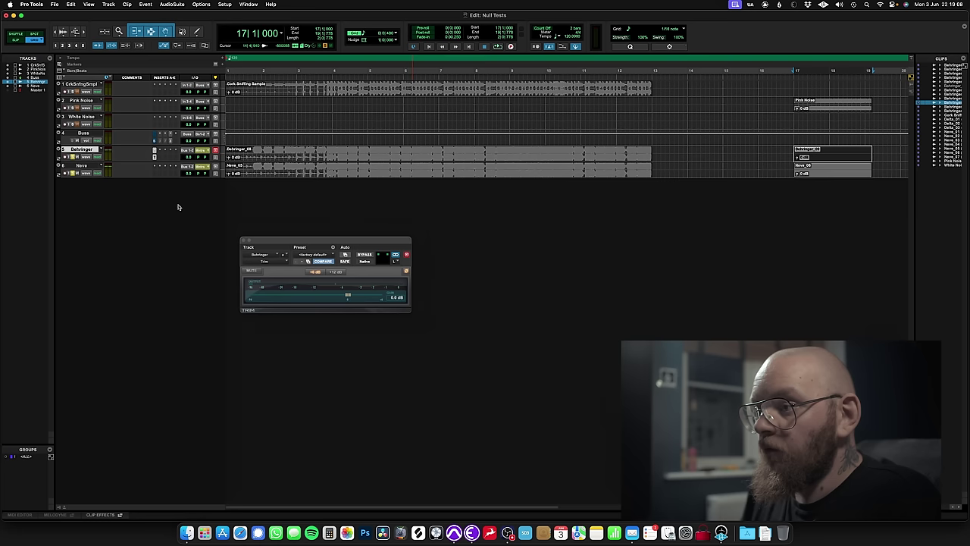
# - Select the Behringer_08 music clip at bar 1 and play the music null test through twice
pyautogui.doubleClick(358, 153)
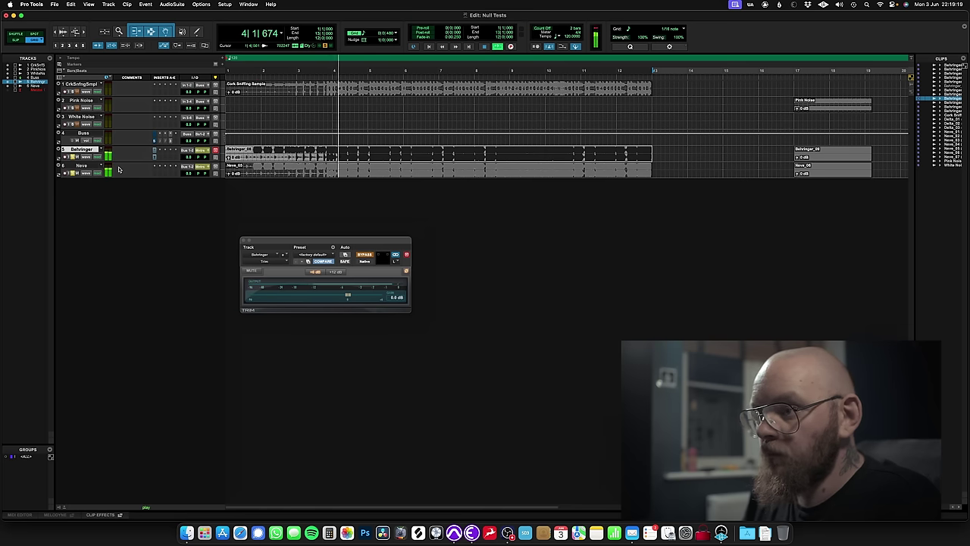
pyautogui.press('space')
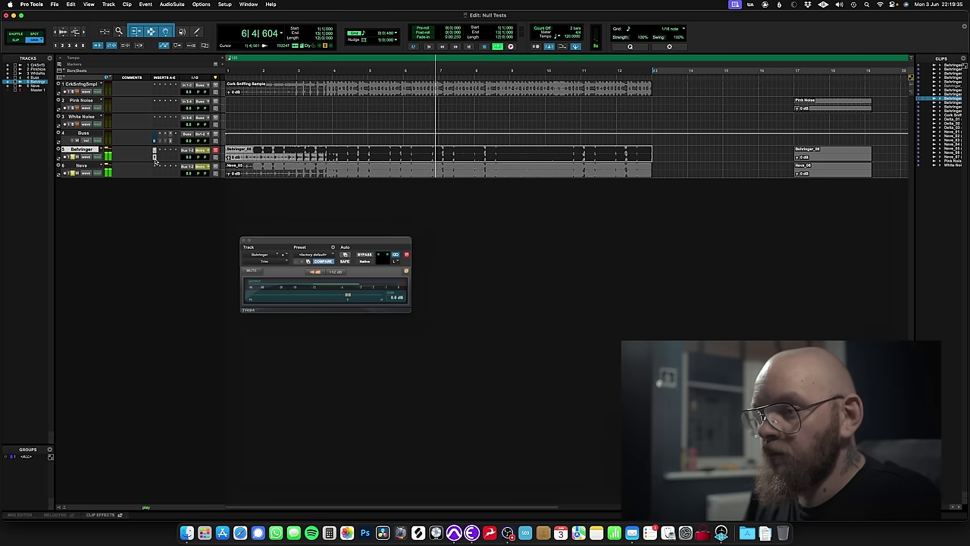
pyautogui.press('space')
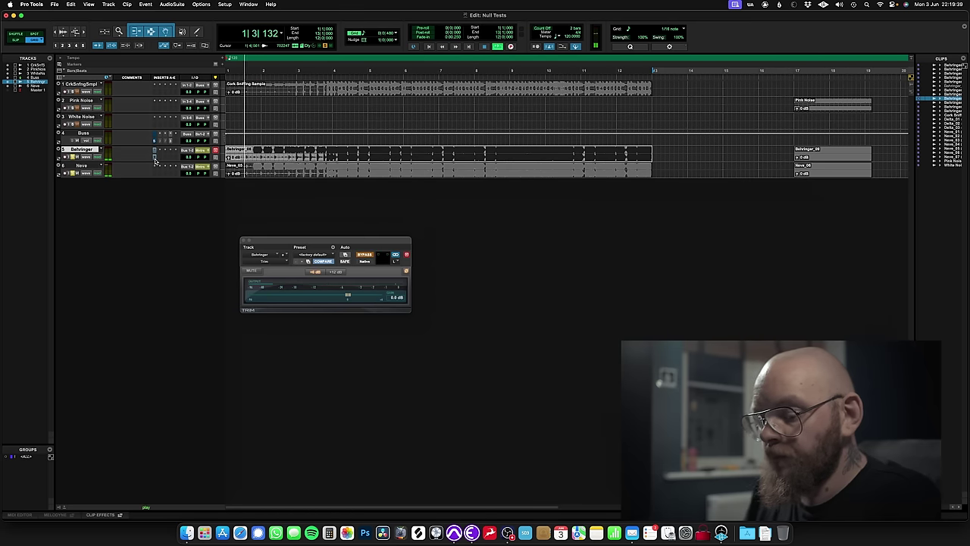